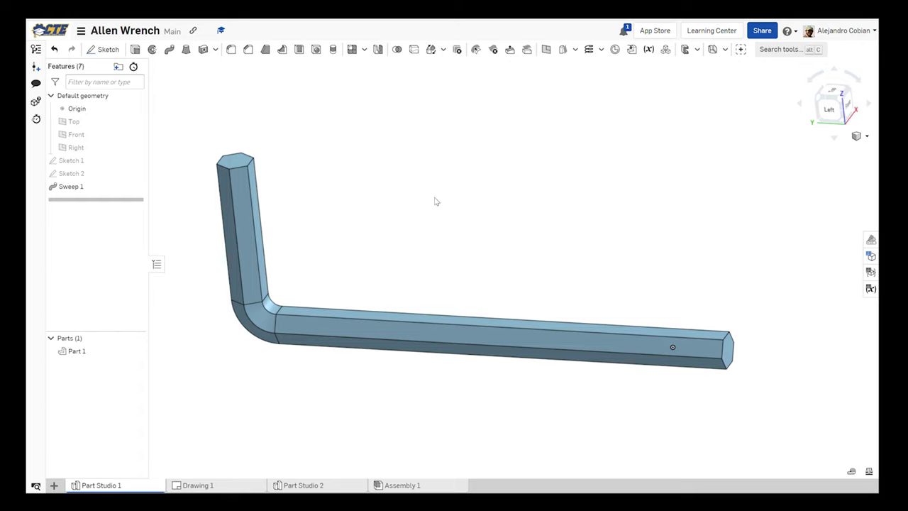
- Review the finished wrench model and examine the dimensions in its drawing, Drawing 1
right_click_drag(436, 201, 411, 264)
left_click(302, 485)
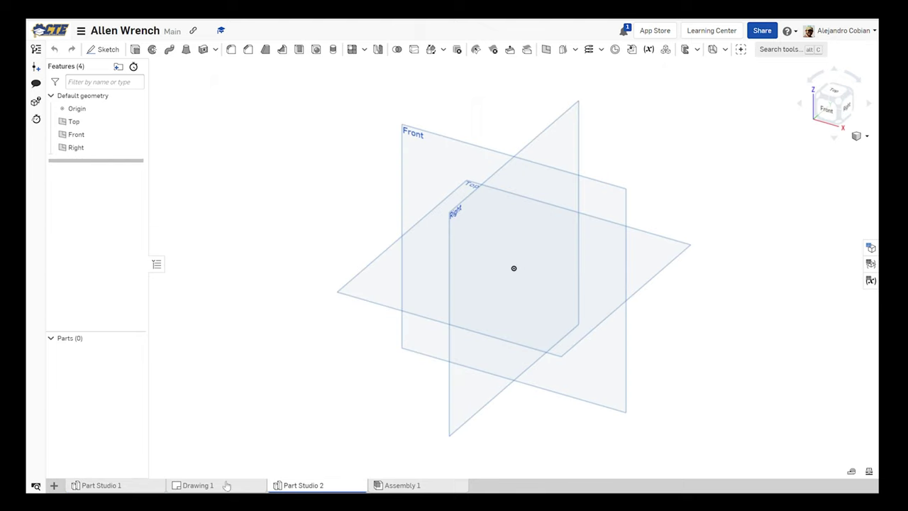
left_click(226, 485)
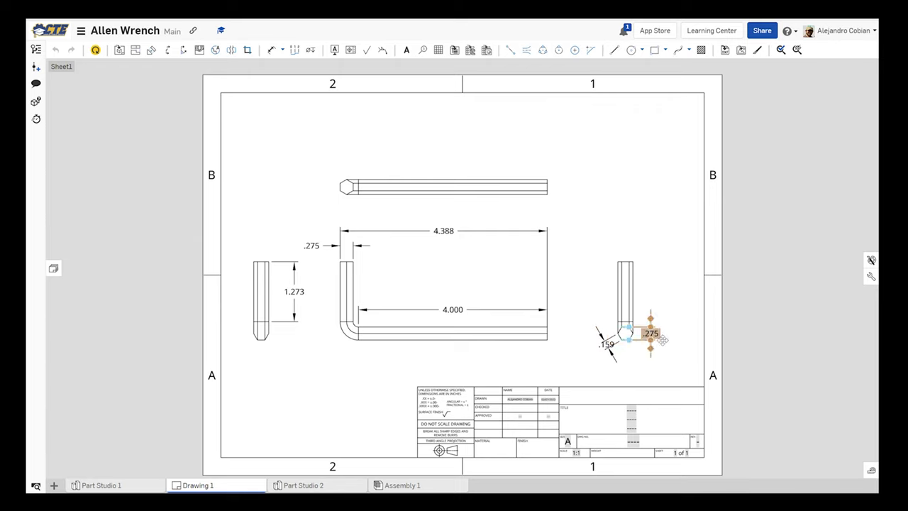
scroll(453, 301, "up", 3)
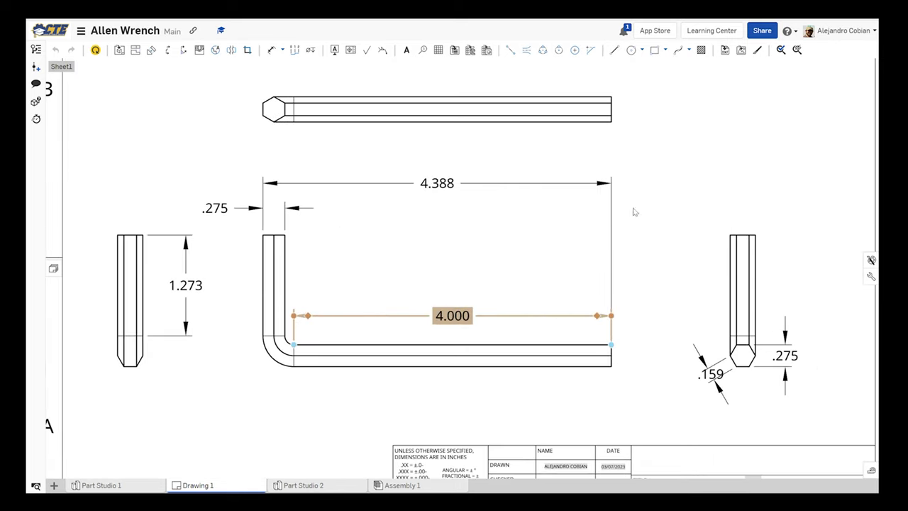
left_click(378, 413)
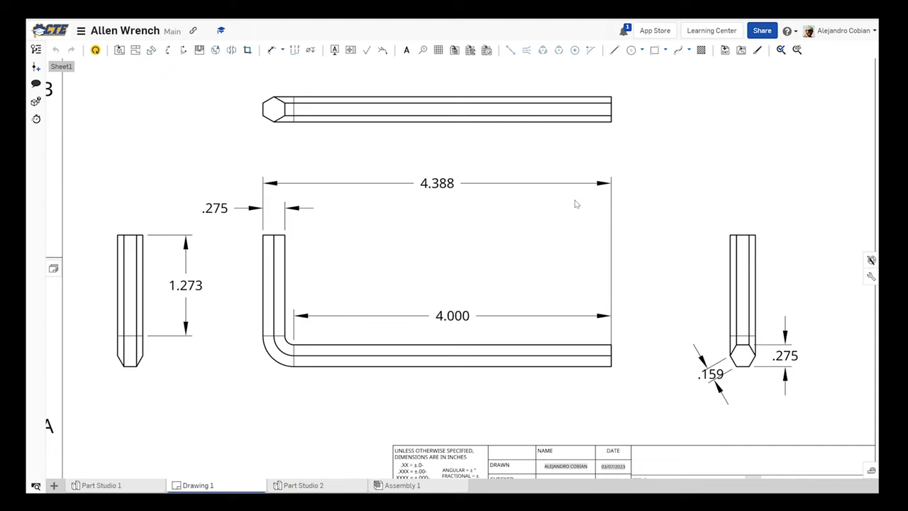
- Create an empty sketch on the Front plane of Part Studio 2, name it Path and accept it
left_click(303, 485)
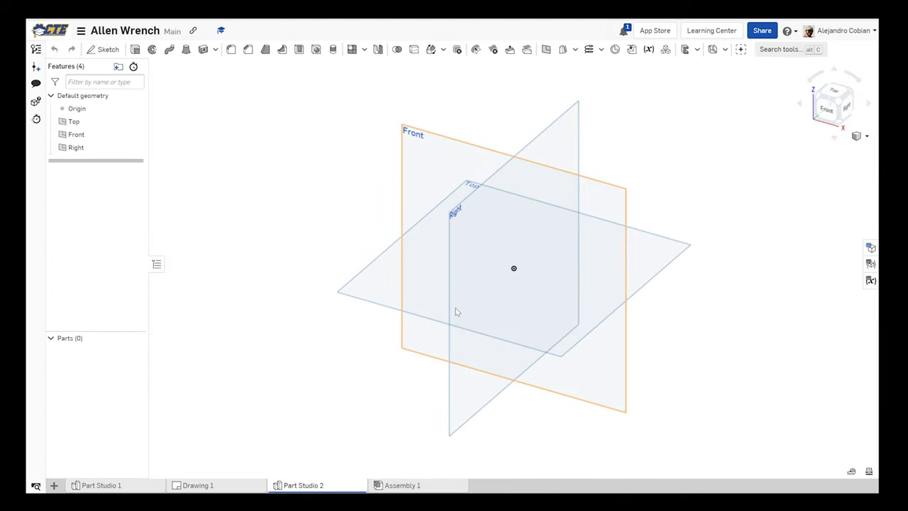
left_click(418, 166)
left_click(825, 106)
left_click(106, 49)
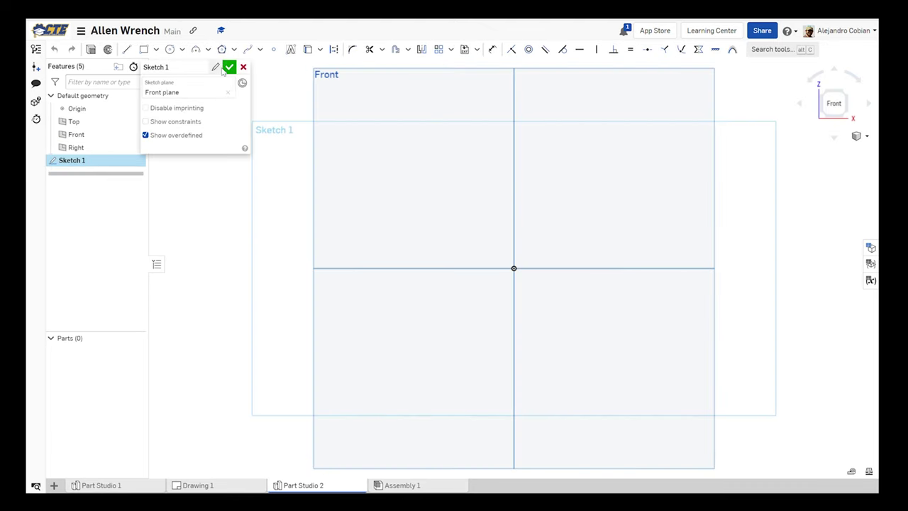
left_click(218, 70)
type("Path")
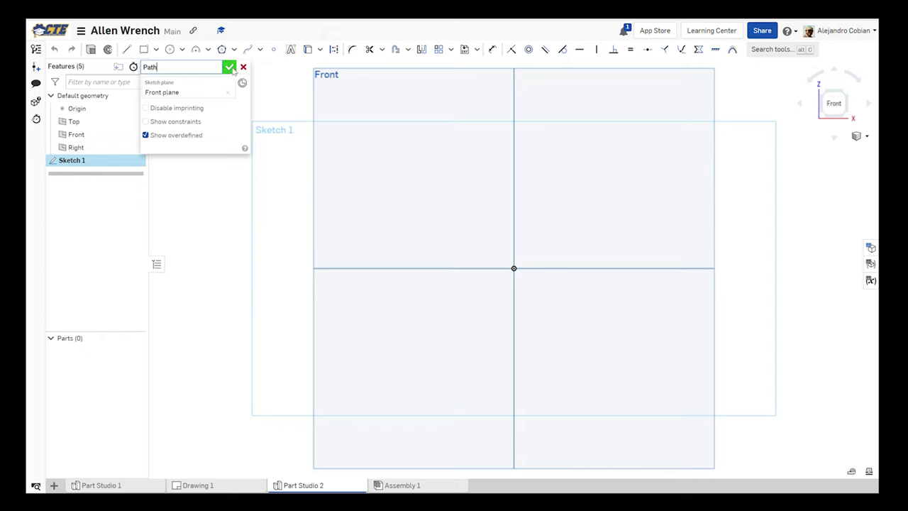
left_click(230, 67)
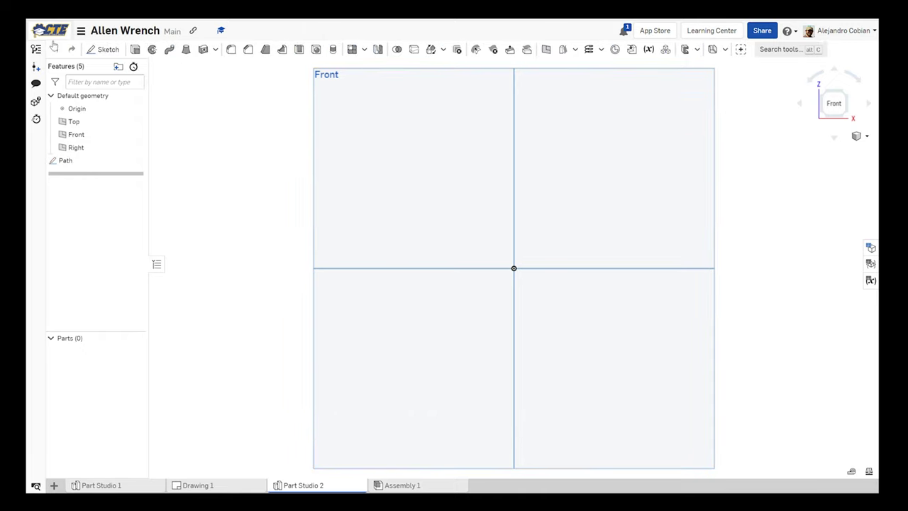
- Check the document's workspace units for length, angle and mechanical quantities
left_click(81, 31)
left_click(111, 112)
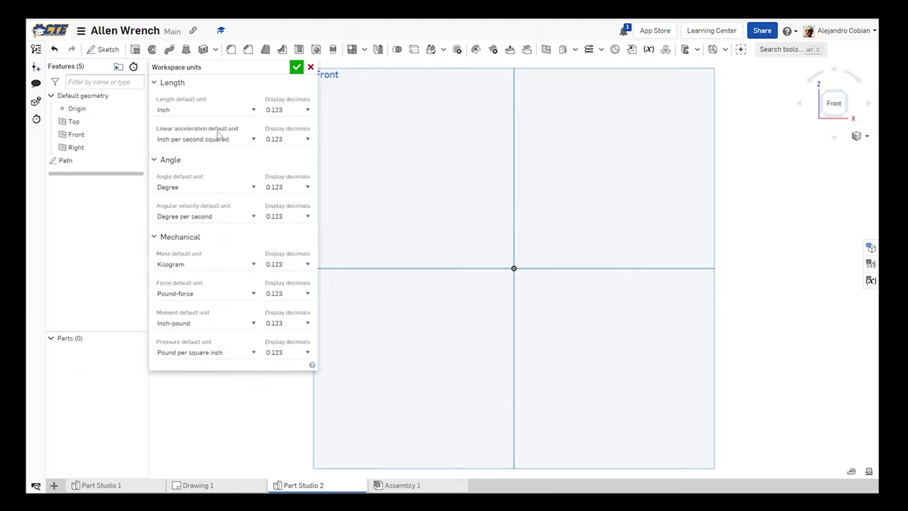
left_click(297, 66)
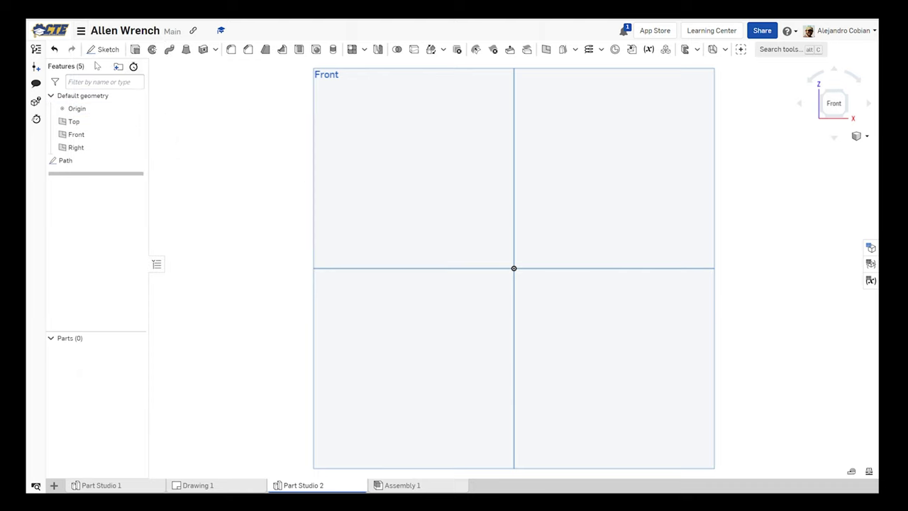
- In the Path sketch, draw a vertical line and a horizontal line from its lower end through the origin, forming an L
double_click(83, 163)
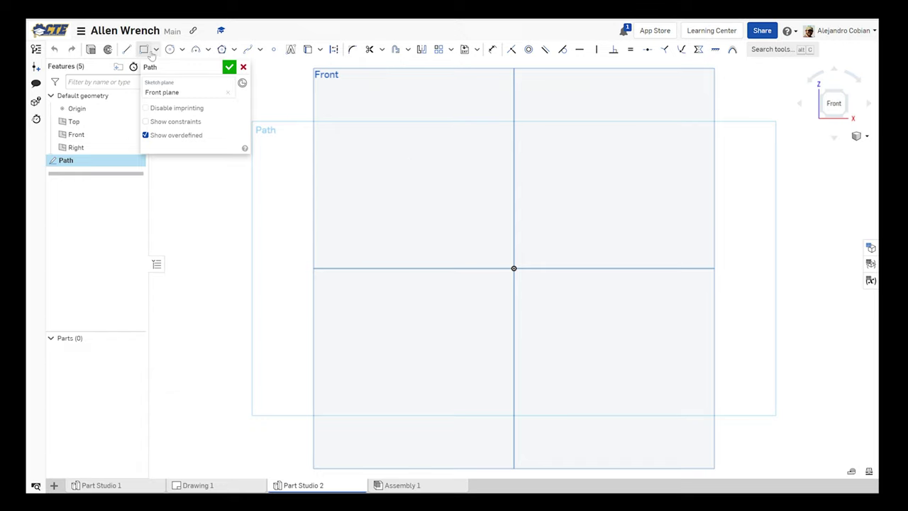
left_click(129, 51)
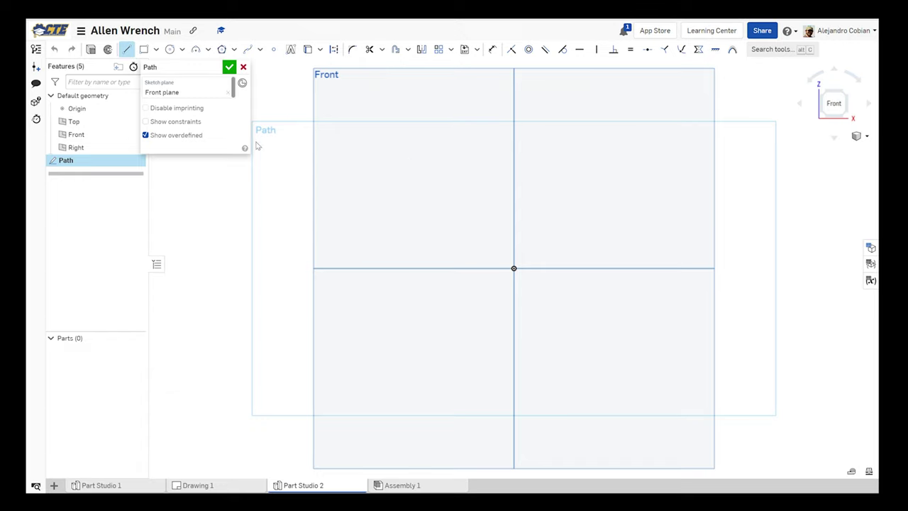
left_click(384, 268)
left_click(384, 182)
key("Escape")
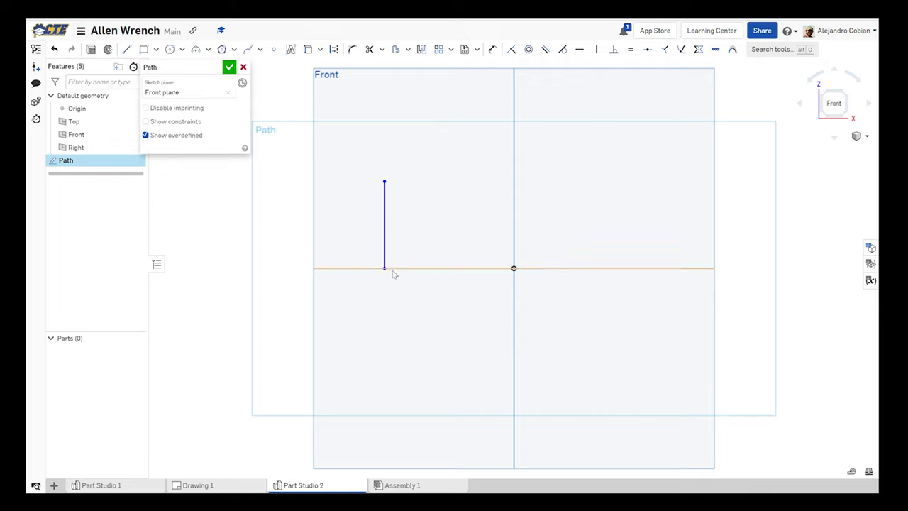
key("l")
left_click(385, 268)
left_click(692, 268)
key("Escape")
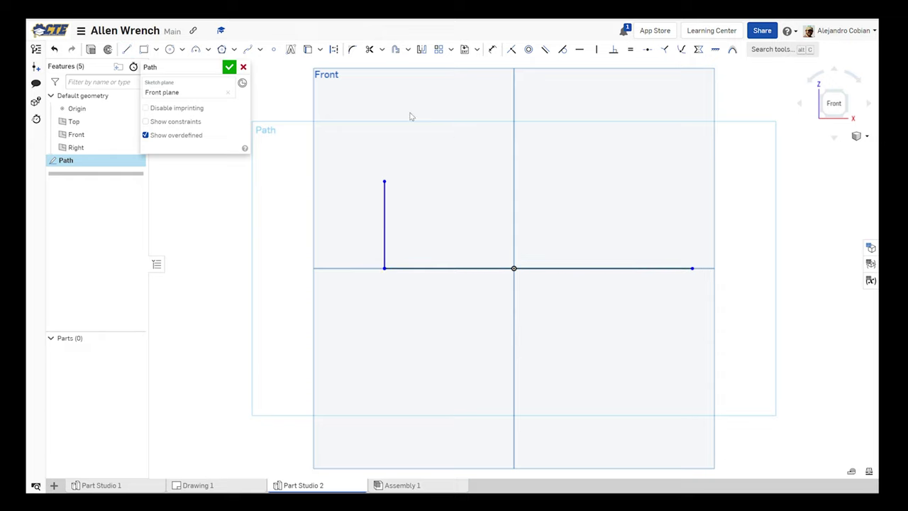
- Round the corner of the L-shaped path with a 0.25 in sketch fillet and finish the sketch
left_click(353, 49)
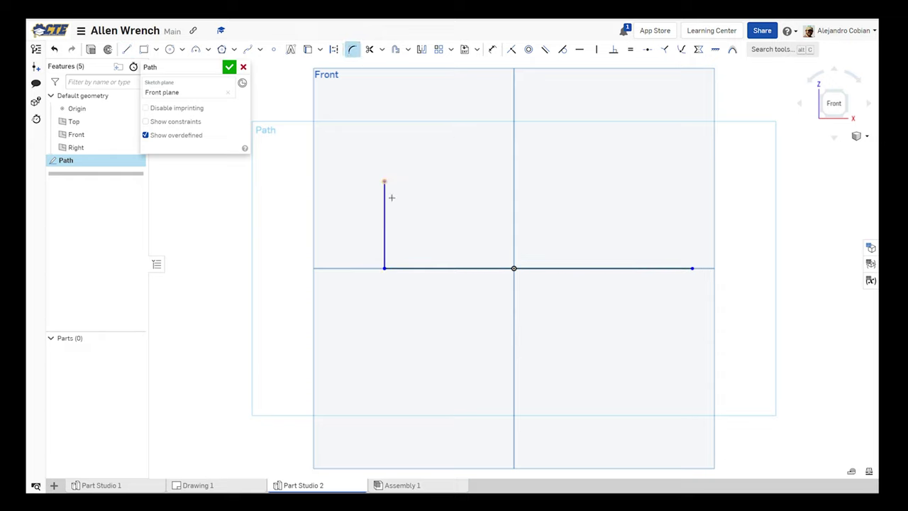
left_click(418, 248)
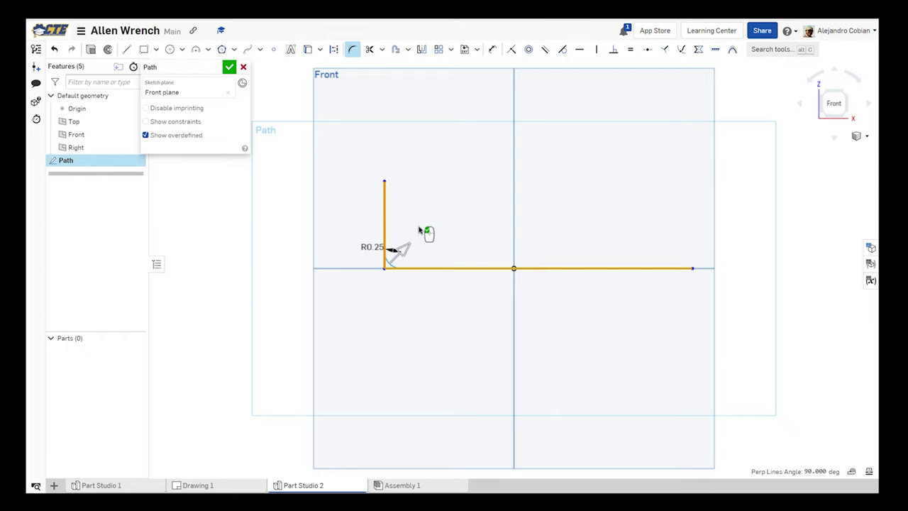
left_click(385, 264)
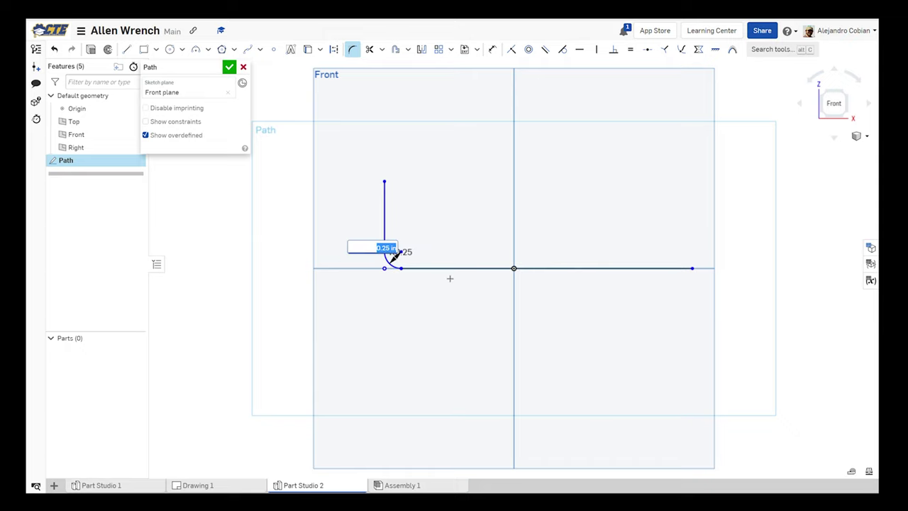
left_click(274, 212)
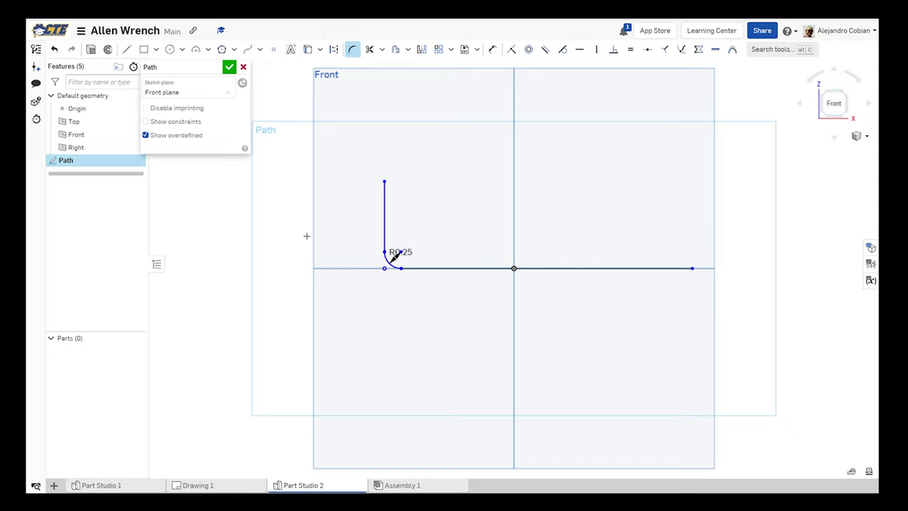
left_click(229, 68)
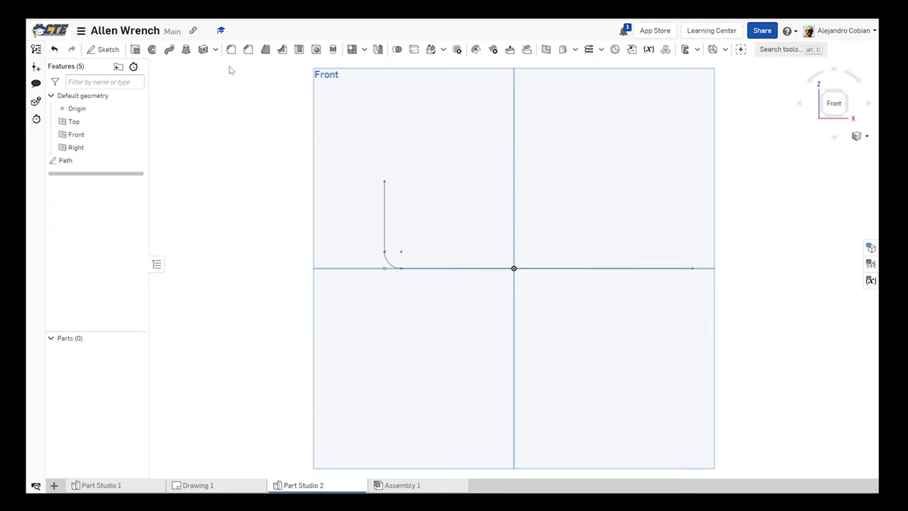
- Start a new sketch on the Right plane, viewed straight on around the origin
right_click_drag(765, 219, 610, 207)
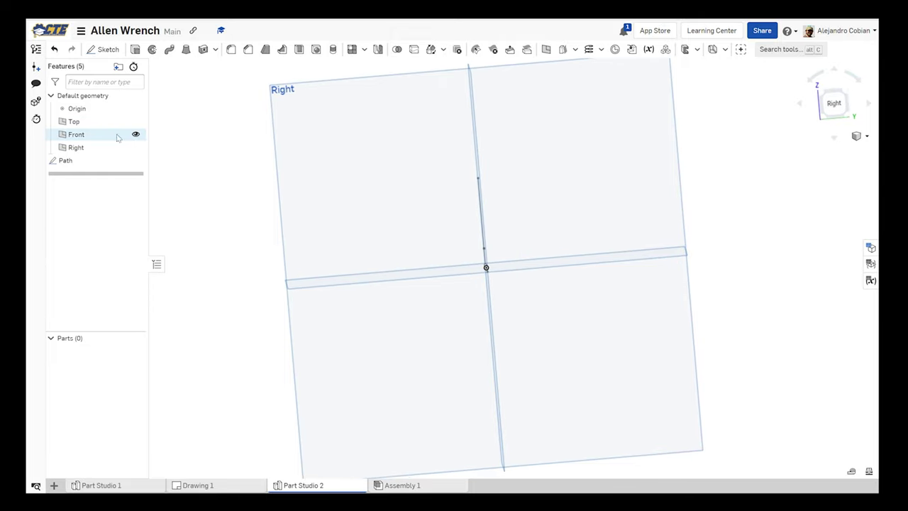
left_click(103, 49)
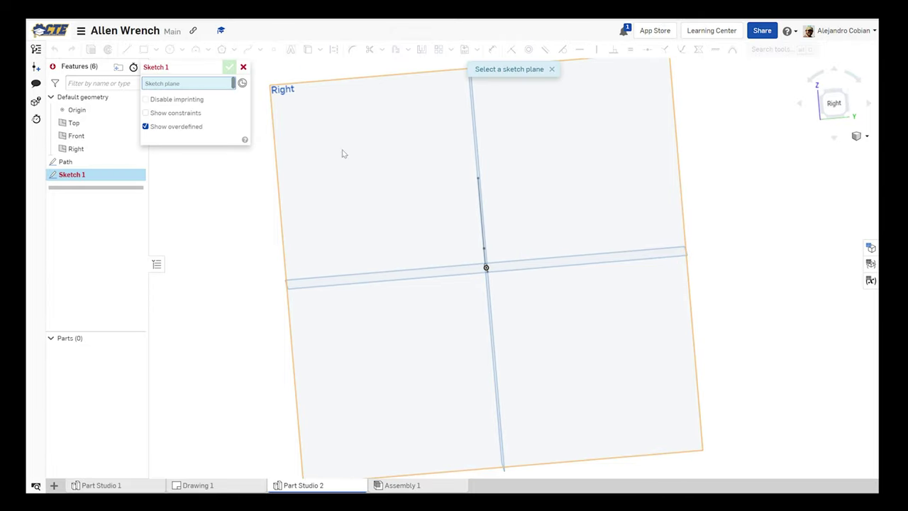
left_click(413, 178)
left_click(835, 107)
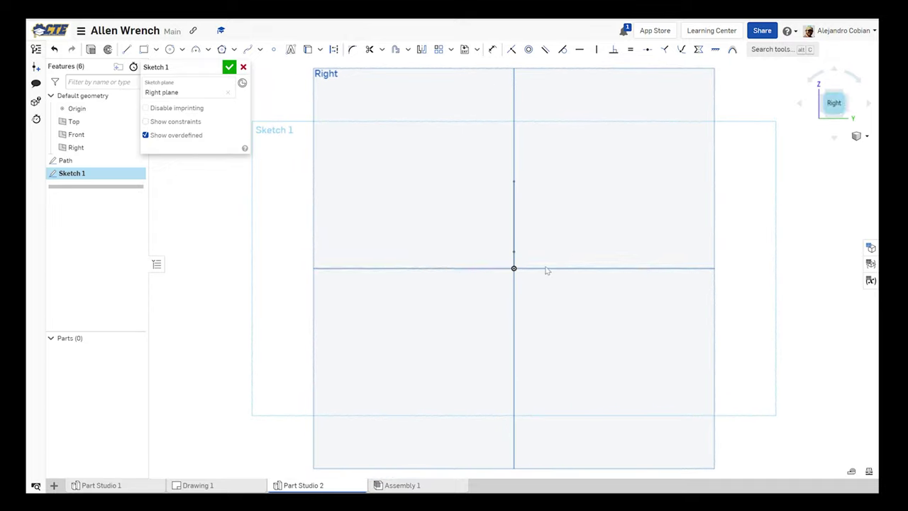
scroll(515, 270, "up", 5)
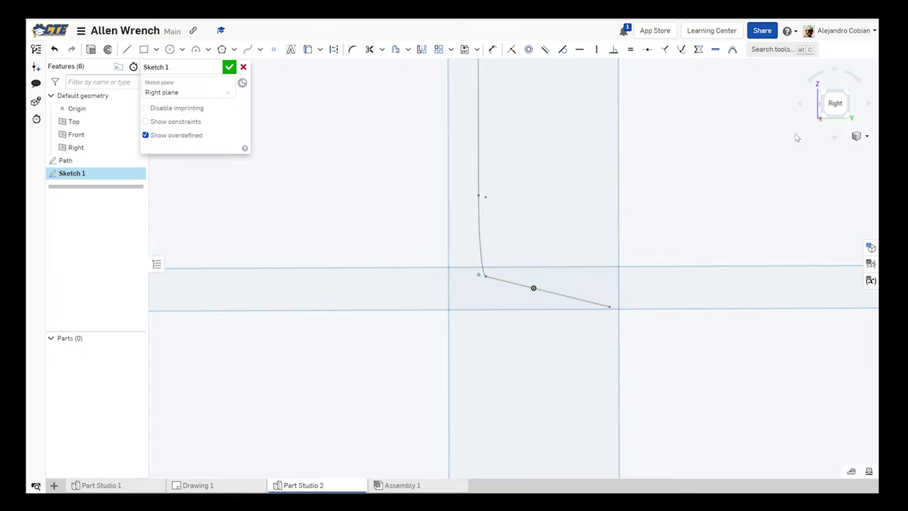
left_click(848, 97)
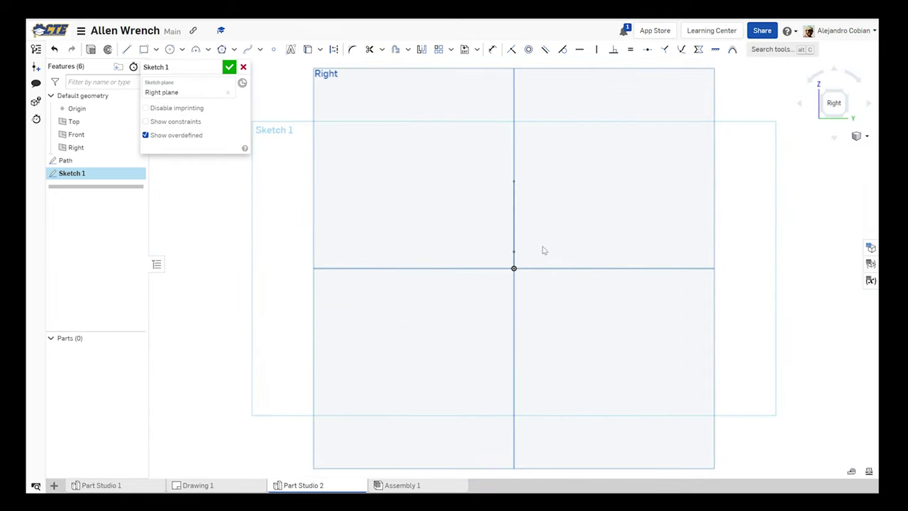
scroll(543, 251, "up", 3)
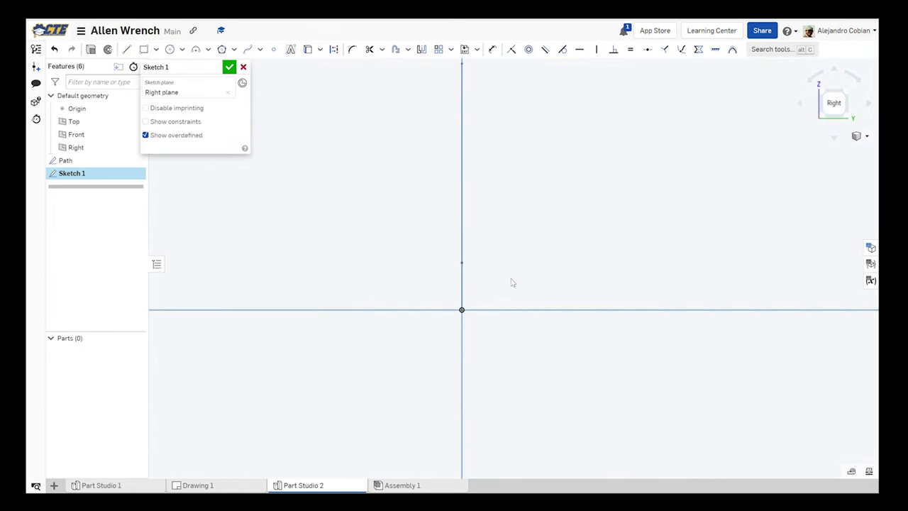
- Draw a six-sided circumscribed polygon centred on the origin, with horizontal upper and lower edges and sides about 0.25 in long
left_click(229, 49)
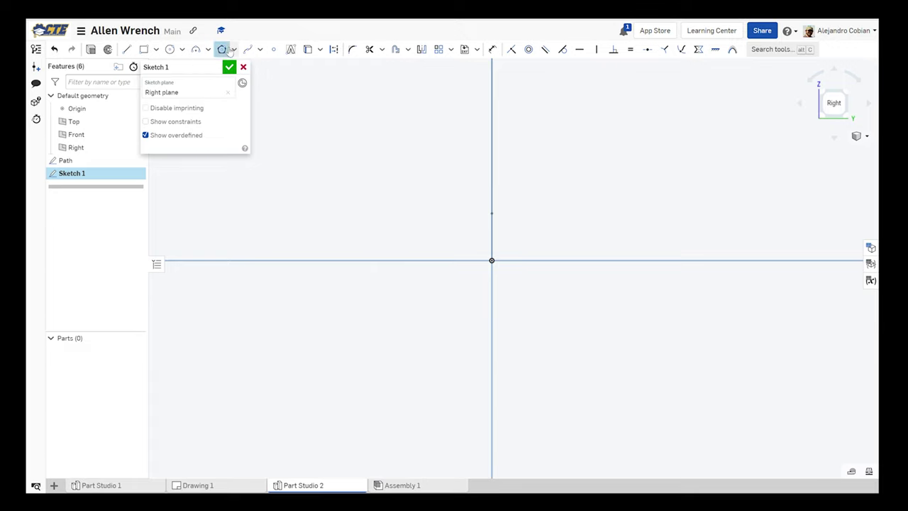
left_click(494, 262)
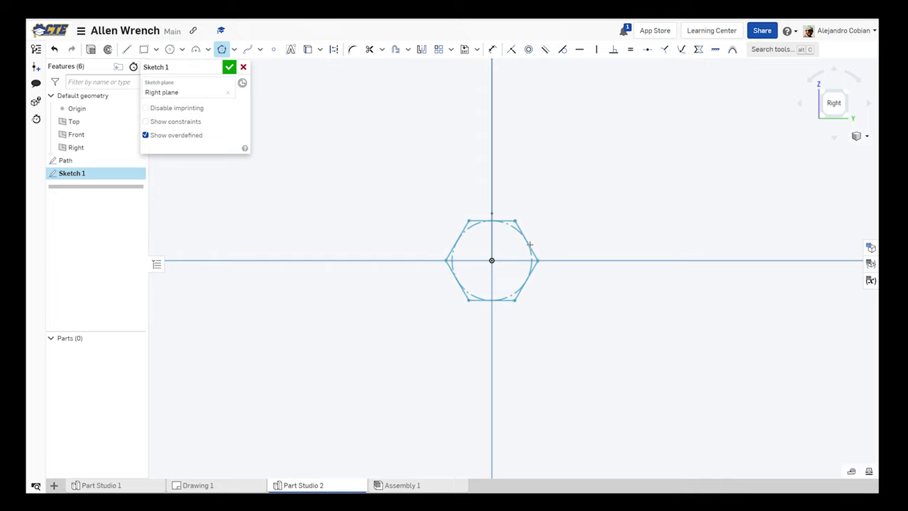
scroll(530, 244, "up", 3)
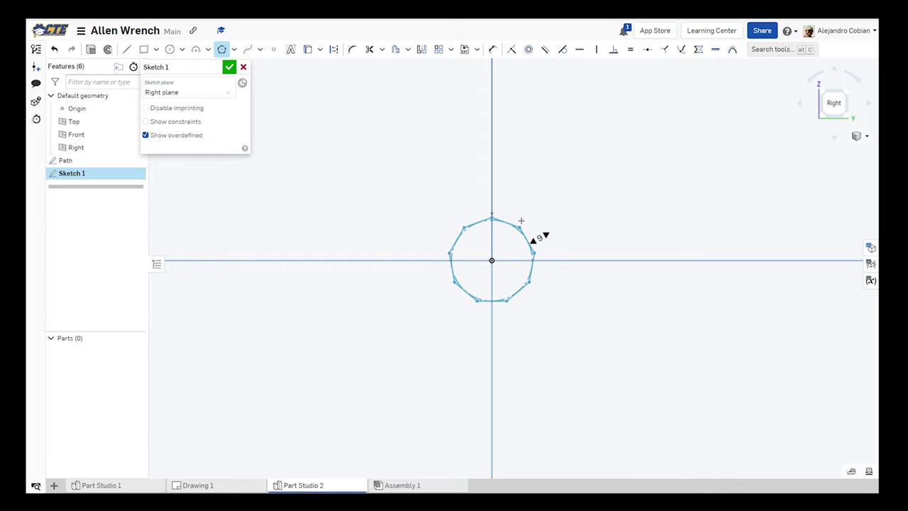
scroll(523, 223, "down", 2)
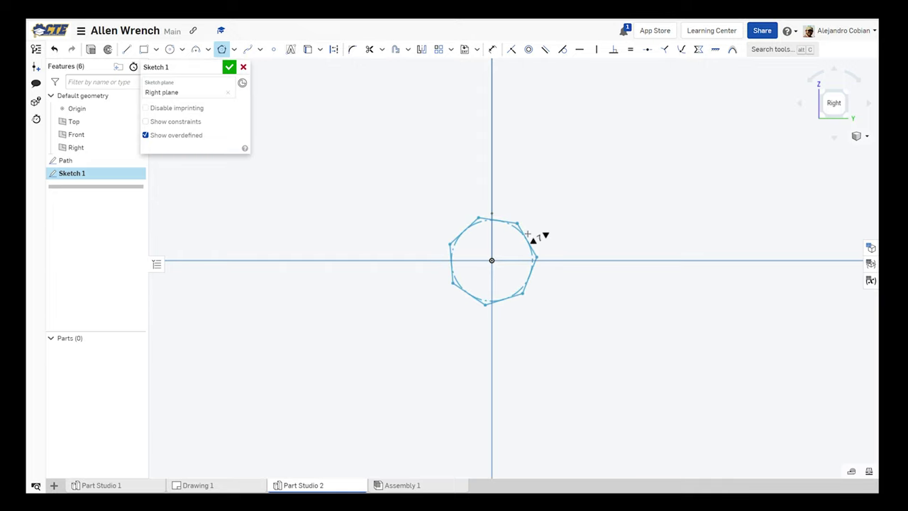
scroll(533, 238, "up", 1)
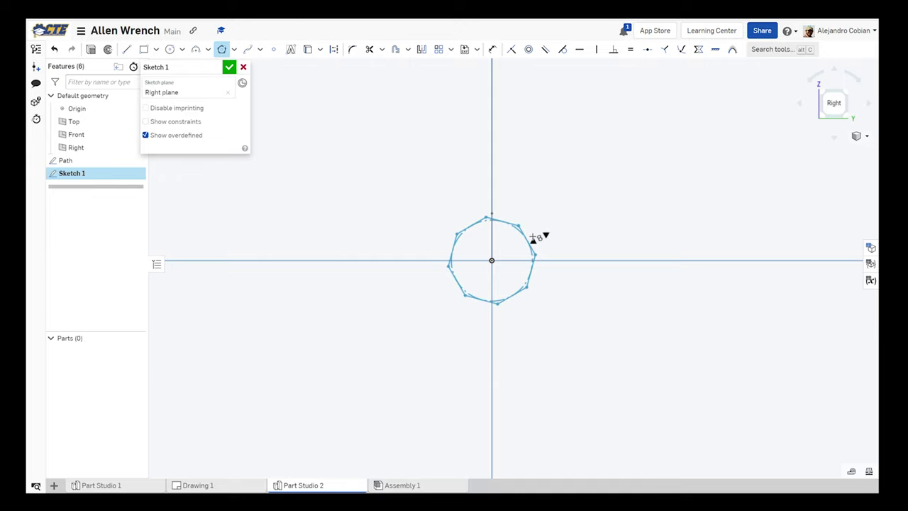
scroll(539, 238, "up", 2)
scroll(533, 240, "down", 2)
scroll(534, 239, "down", 3)
scroll(534, 239, "up", 1)
left_click(531, 238)
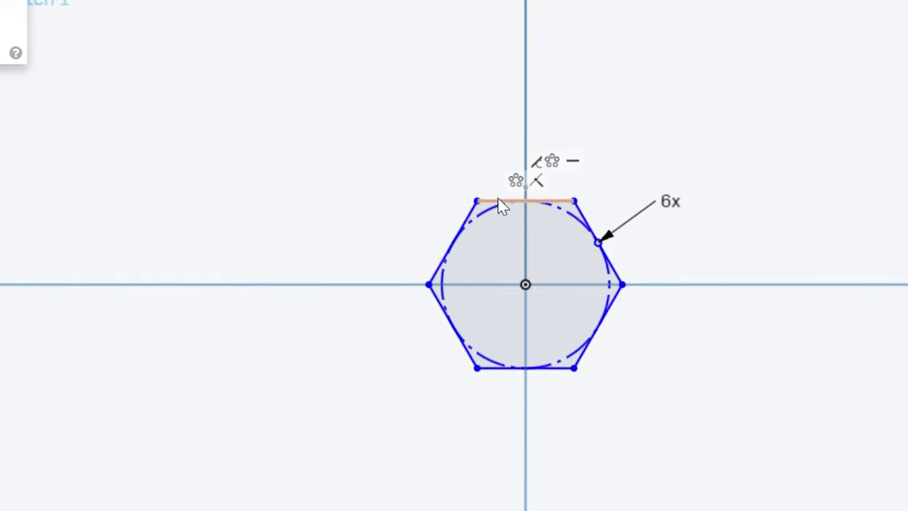
- Dimension the hexagon's lower-left side and set its length to 0.159 in
left_click(531, 198)
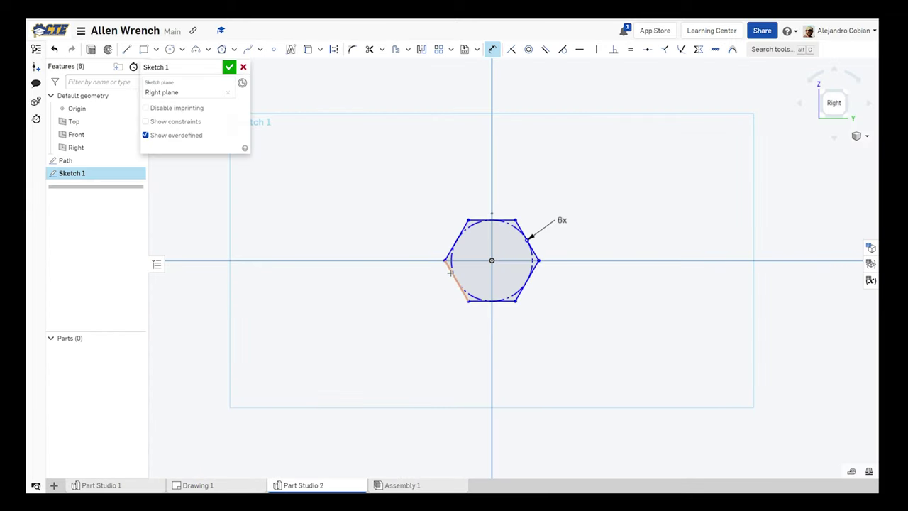
left_click(450, 272)
left_click(386, 310)
key("Escape")
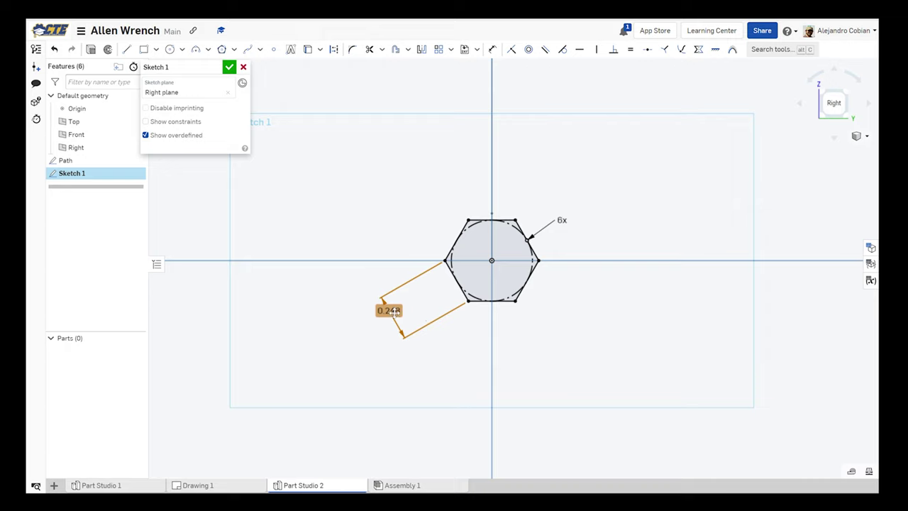
double_click(392, 311)
type(".159")
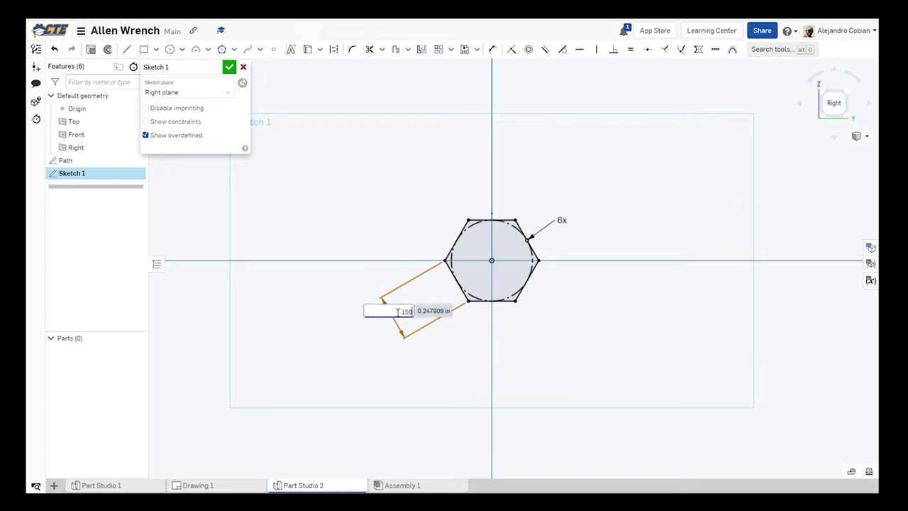
key("Return")
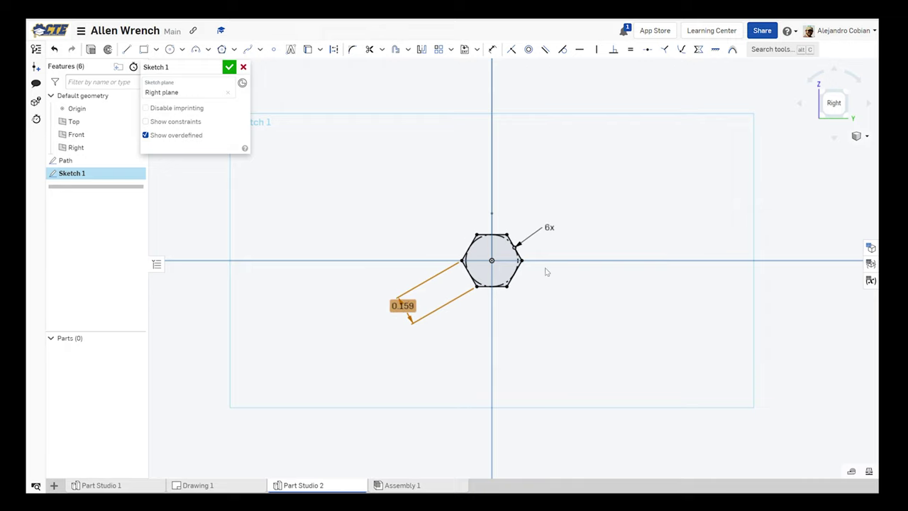
- Add a reference dimension for the height between the hexagon's upper and lower horizontal sides
left_click(547, 308)
key("u")
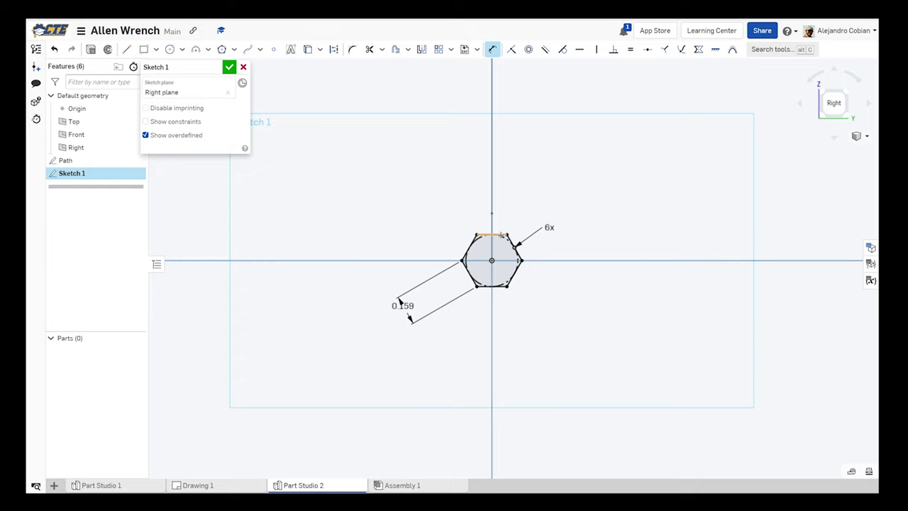
scroll(503, 288, "up", 5)
left_click(503, 288)
left_click(685, 219)
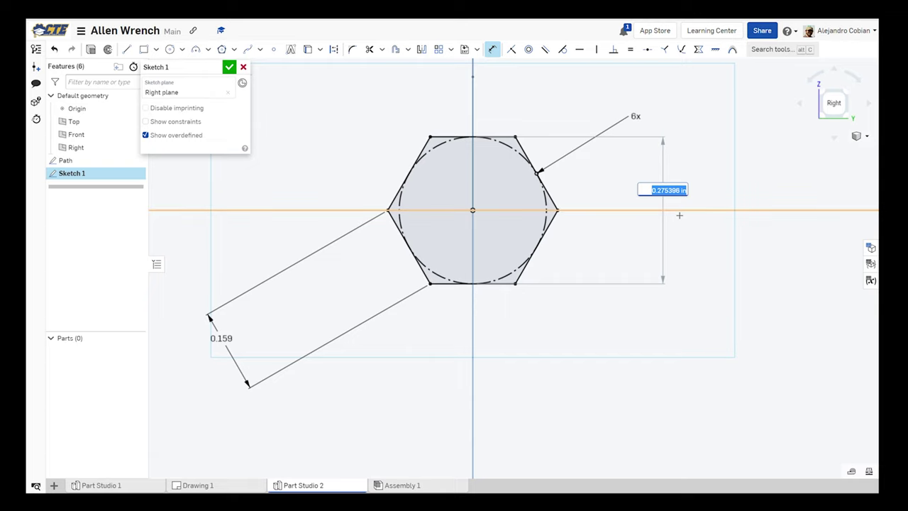
key("Return")
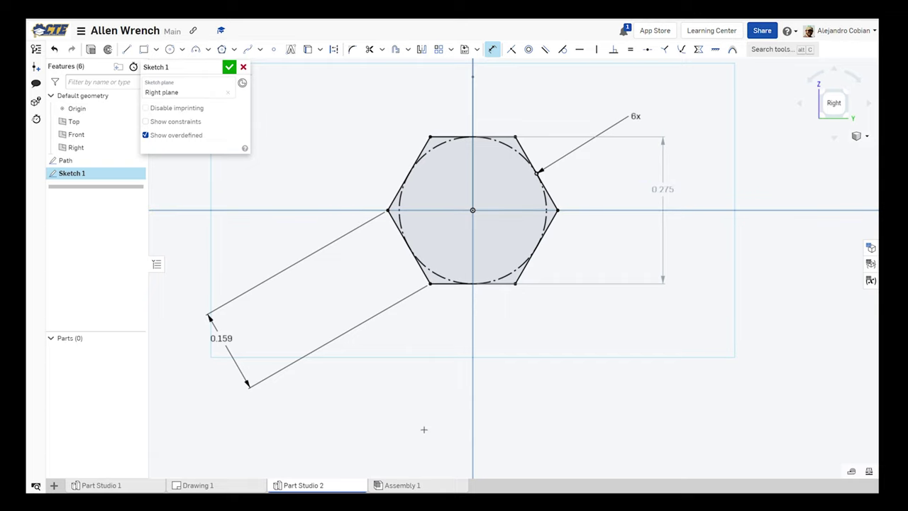
- Compare the hexagon's dimensions with the end view in Drawing 1 and finish the hexagon sketch in Part Studio 2
left_click(198, 486)
scroll(793, 375, "up", 5)
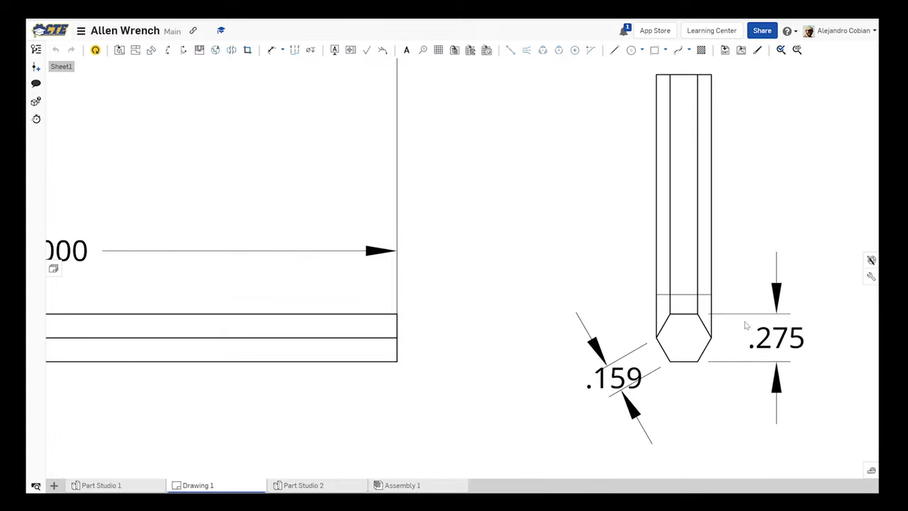
scroll(764, 336, "down", 5)
middle_click_drag(620, 248, 637, 274)
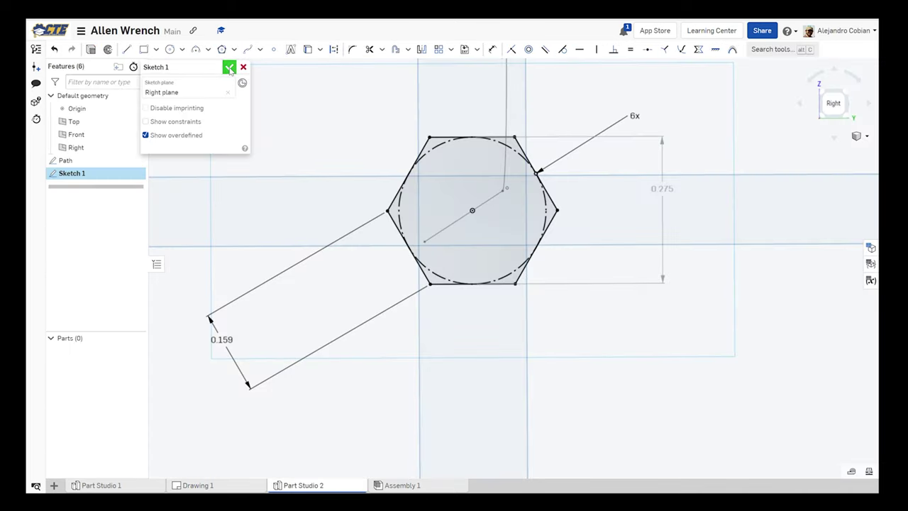
left_click(229, 67)
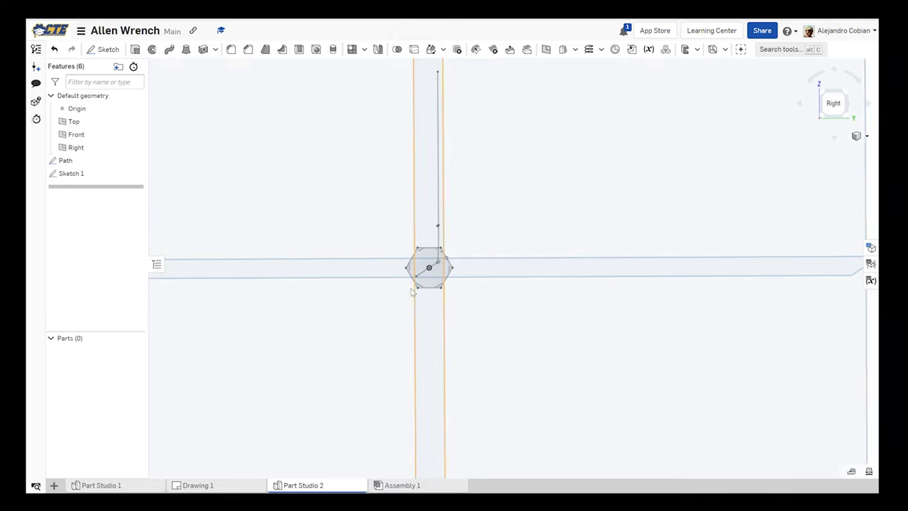
- Reopen the Path sketch, viewed straight on, and move the fillet's radius dimension clear of the corner
double_click(99, 162)
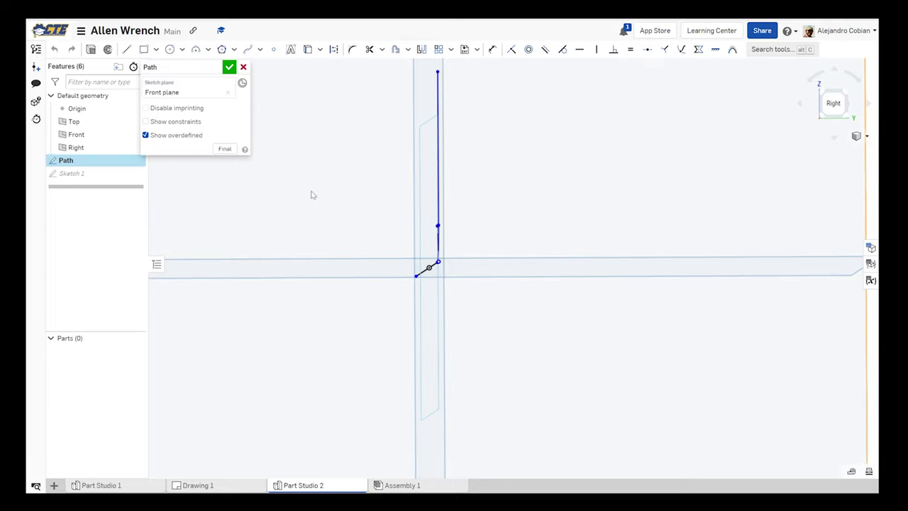
key("n")
scroll(484, 243, "up", 2)
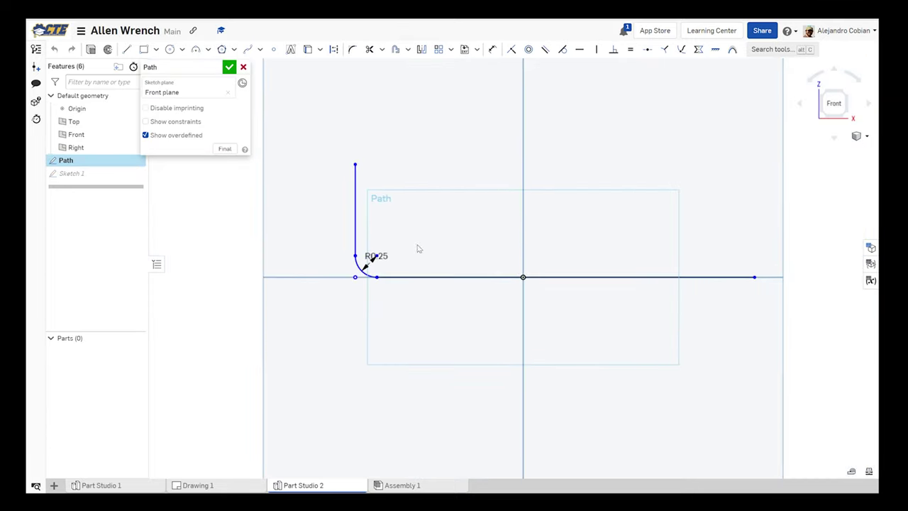
left_click_drag(376, 256, 423, 239)
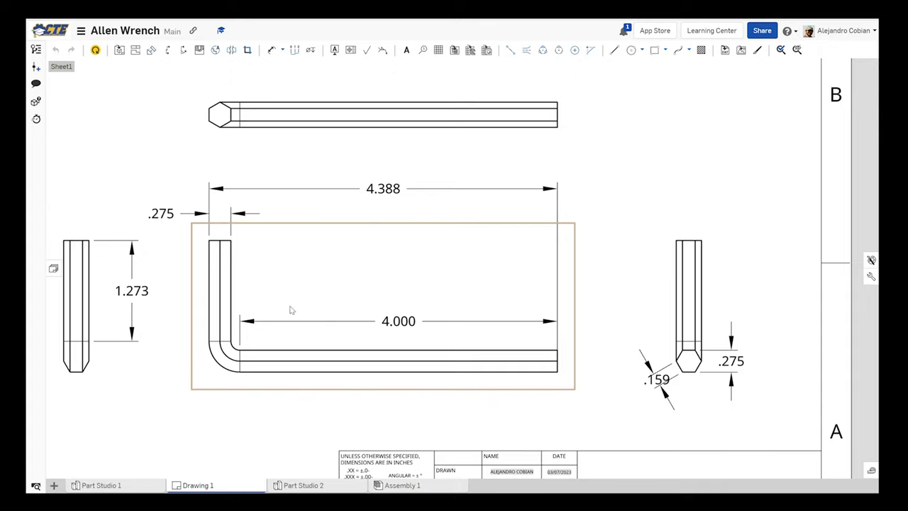
- Back in Part Studio 2, dimension the path's vertical leg and set its length to 1.273 in
left_click(315, 484)
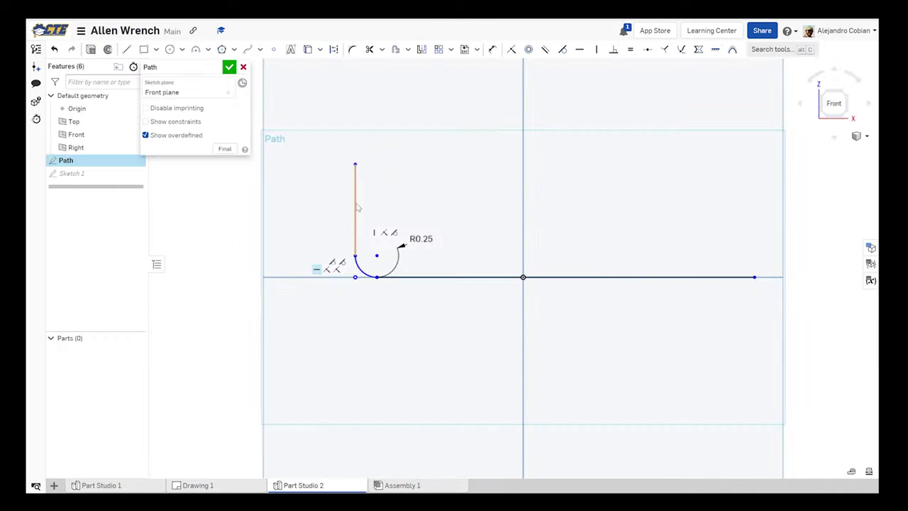
key("d")
left_click(355, 190)
left_click(301, 207)
type("1.273")
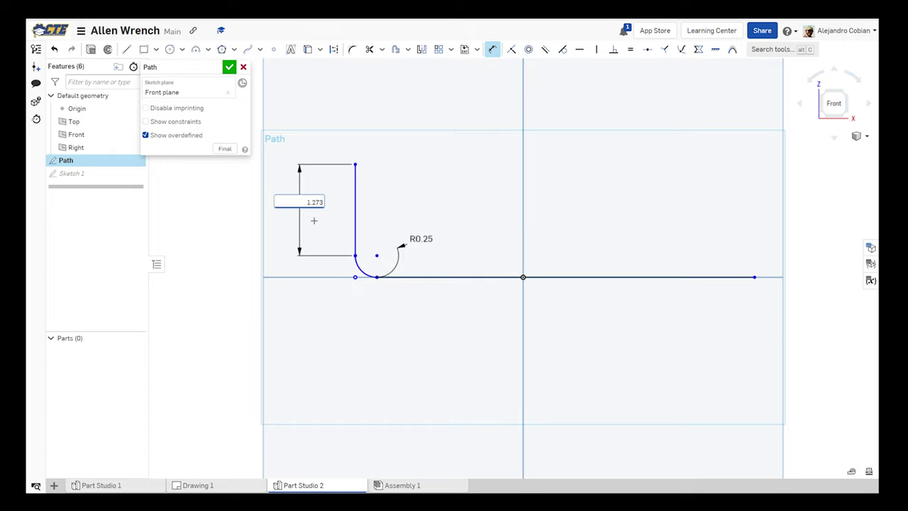
key("Return")
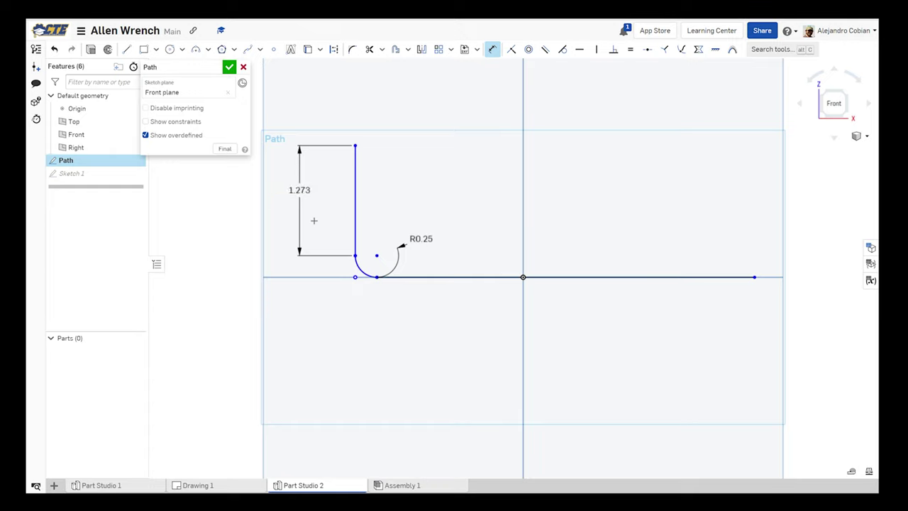
- Dimension the path's horizontal leg, set its length to 4 in and finish the Path sketch
left_click(589, 281)
left_click(582, 341)
key("Escape")
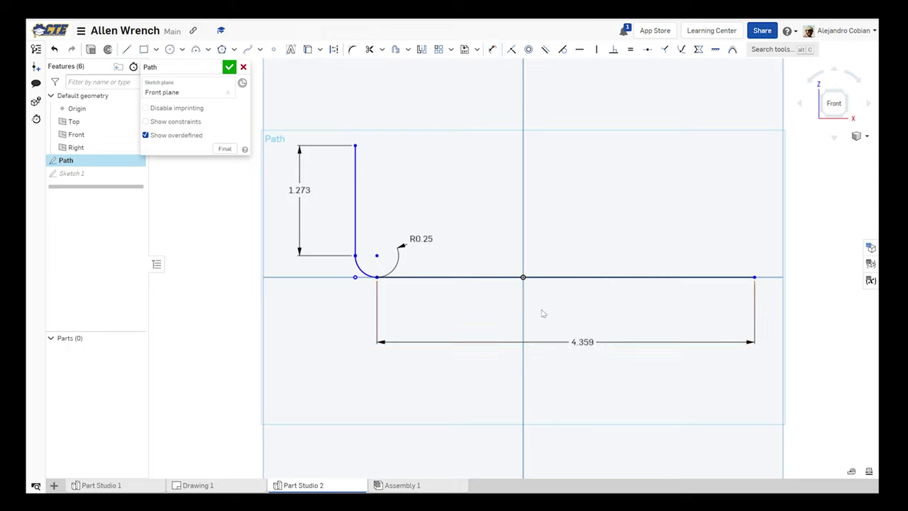
double_click(583, 342)
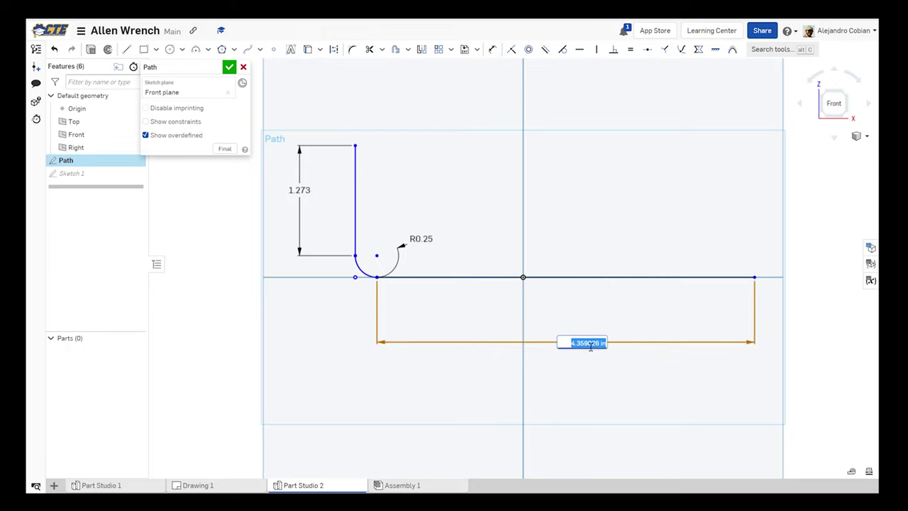
type("4")
key("Return")
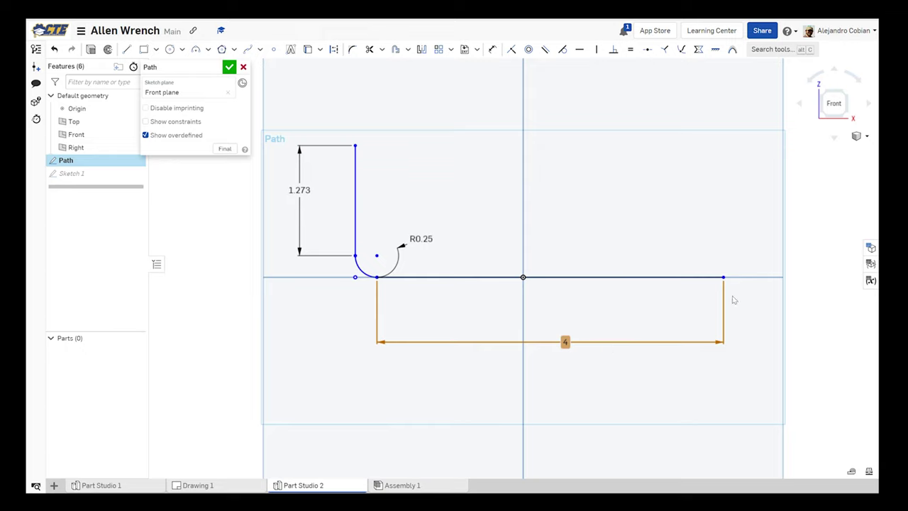
left_click(230, 68)
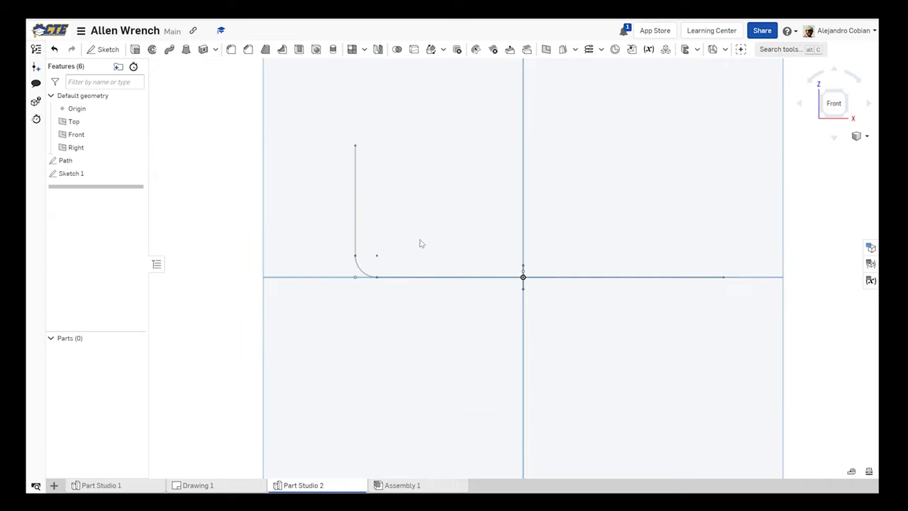
- Sweep the hexagonal face along the edges of the Path sketch as a new solid
key("shift+s")
left_click(248, 67)
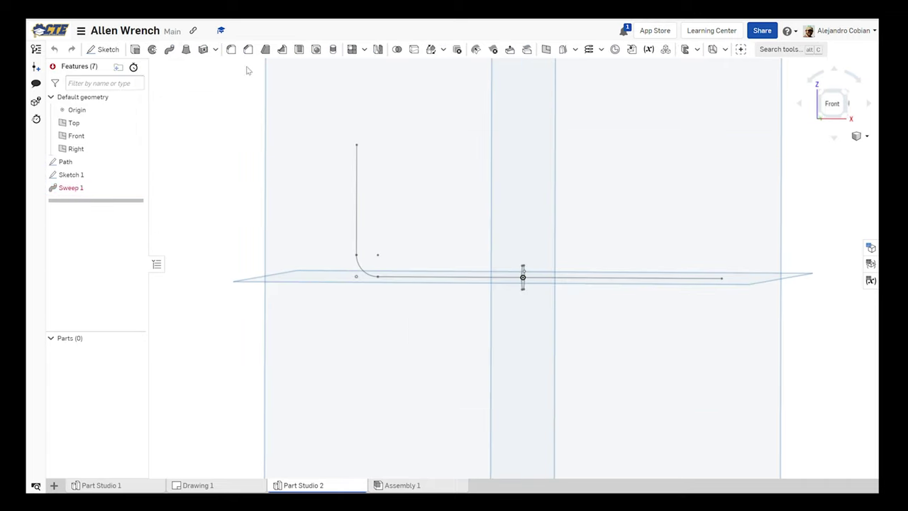
left_click(171, 50)
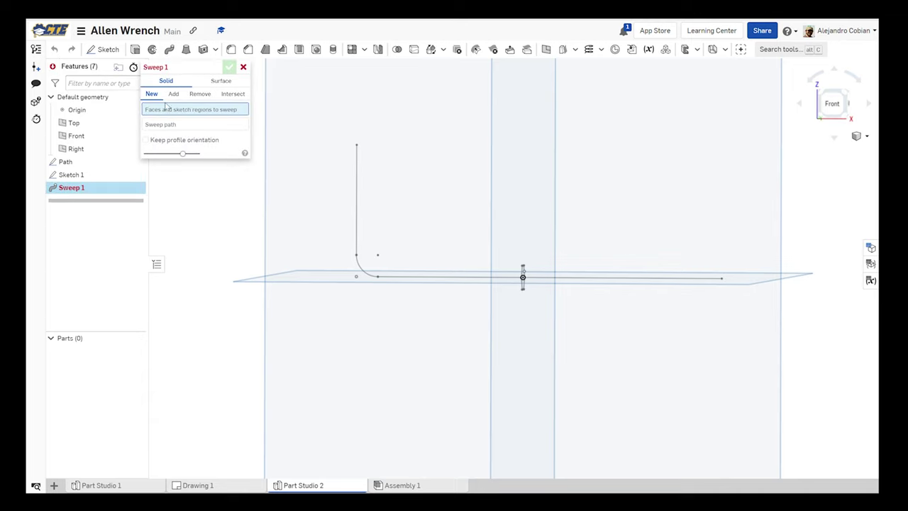
right_click_drag(450, 154, 424, 155)
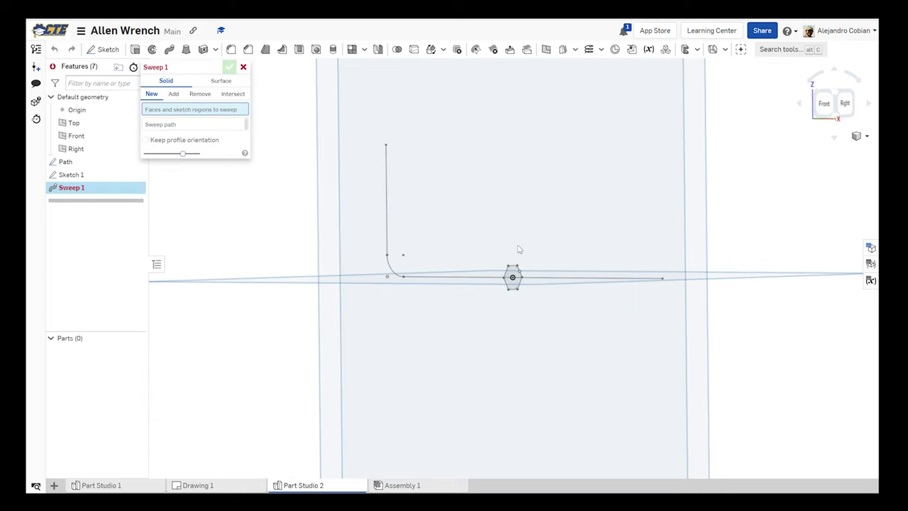
left_click(513, 276)
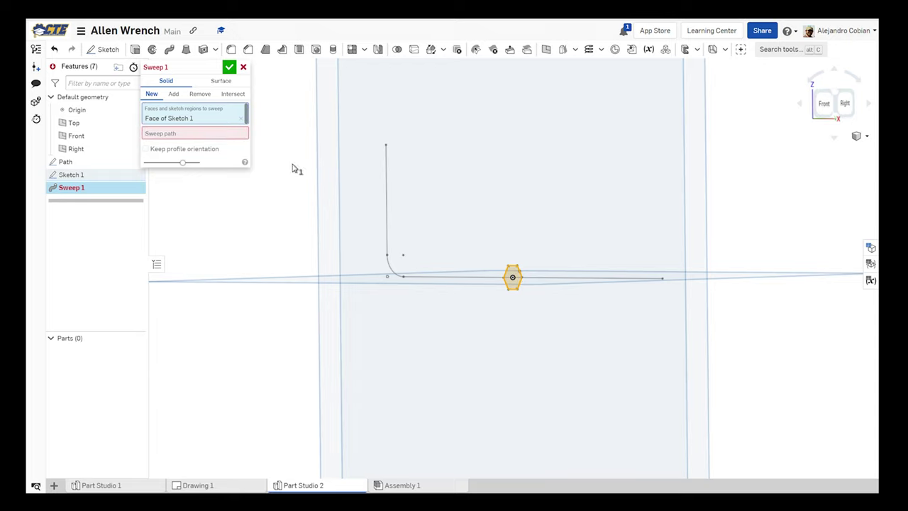
left_click(82, 164)
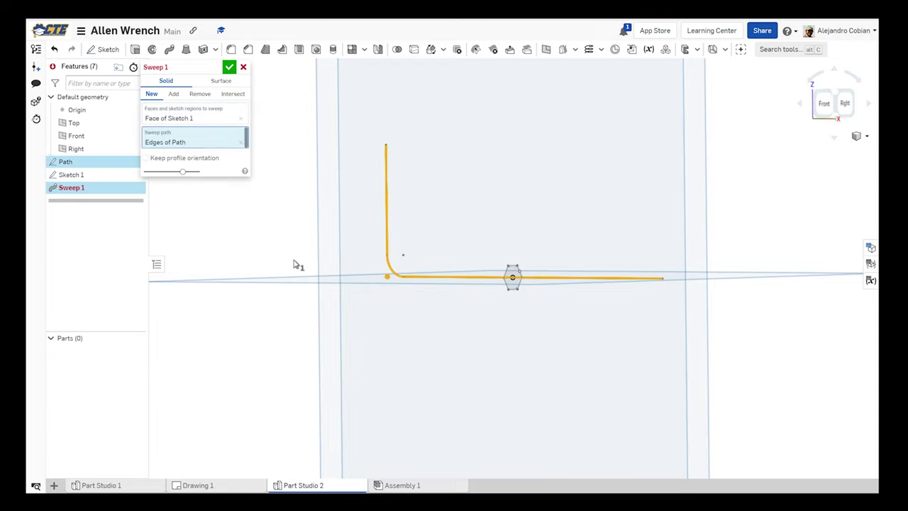
right_click_drag(296, 263, 321, 267)
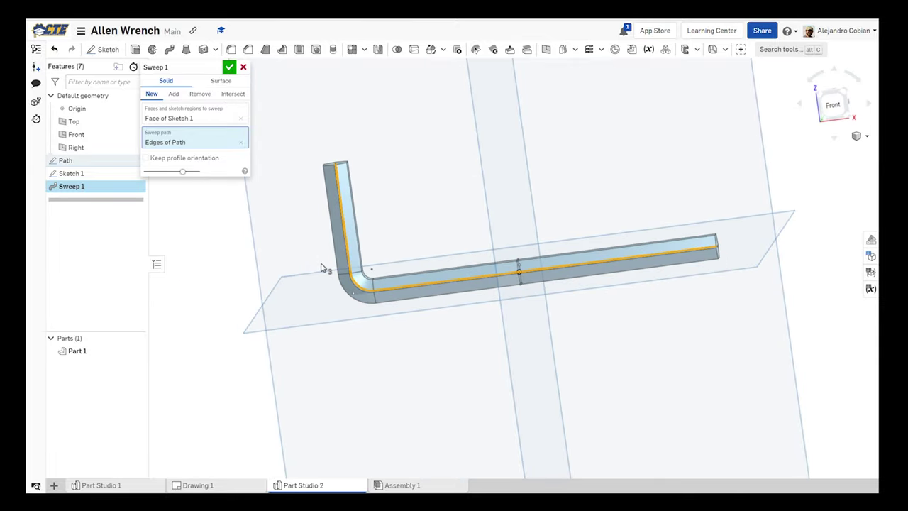
left_click(230, 67)
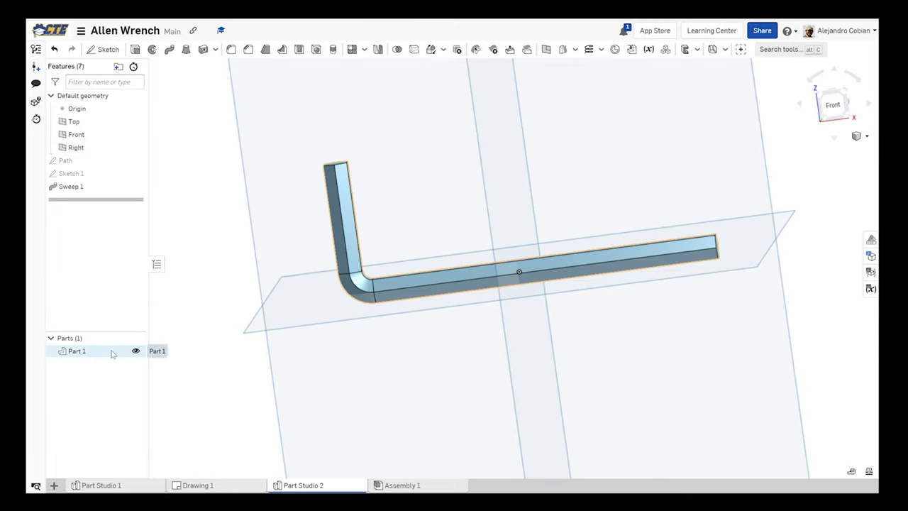
right_click_drag(587, 254, 631, 233)
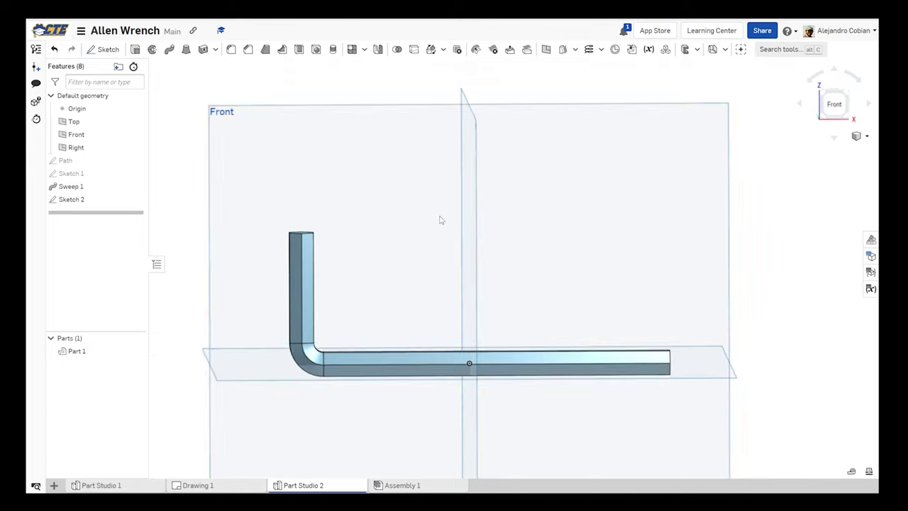
mouse_move(440, 217)
right_mouse_down()
mouse_move(462, 200)
mouse_move(430, 237)
mouse_move(469, 245)
mouse_move(490, 225)
mouse_move(455, 221)
mouse_move(457, 233)
mouse_move(452, 222)
right_mouse_up()
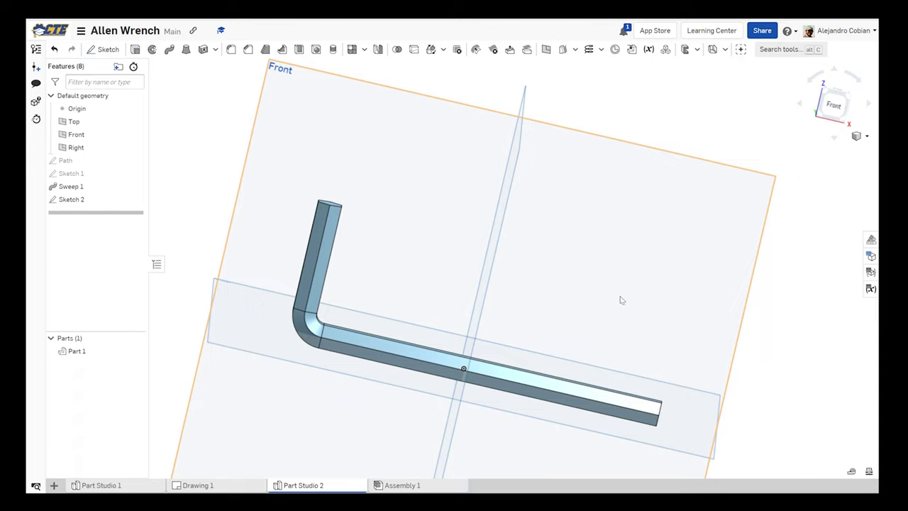
middle_click_drag(621, 300, 312, 175)
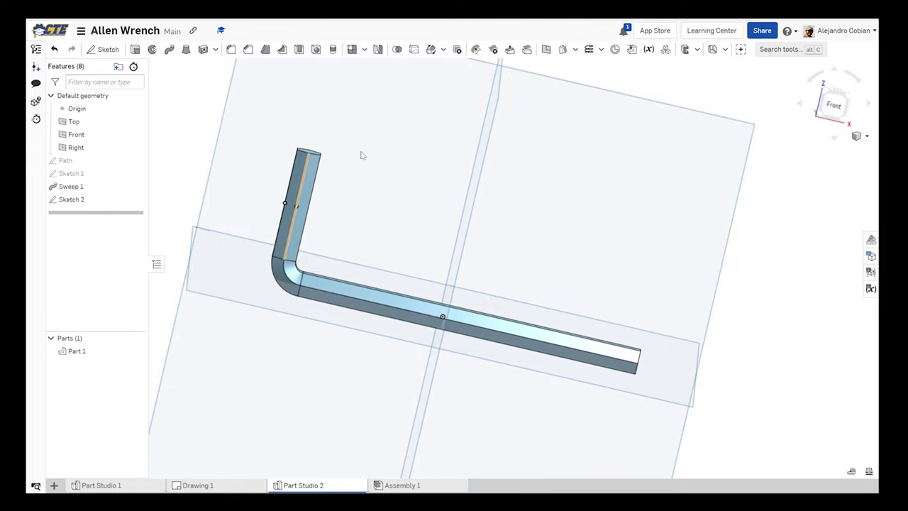